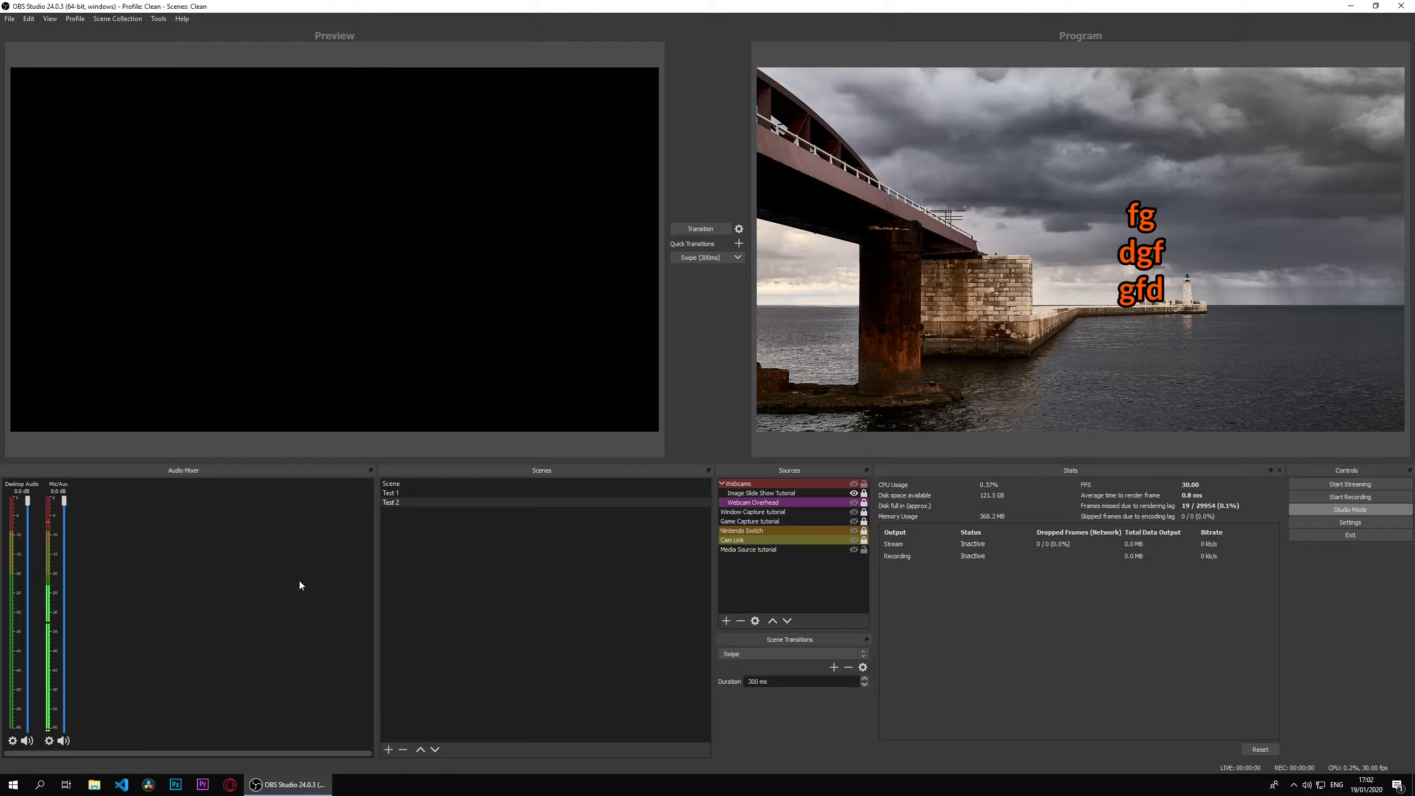
- Open the audio filters of the Mic/Aux source and add a Compressor filter with the default name
right_click(48, 581)
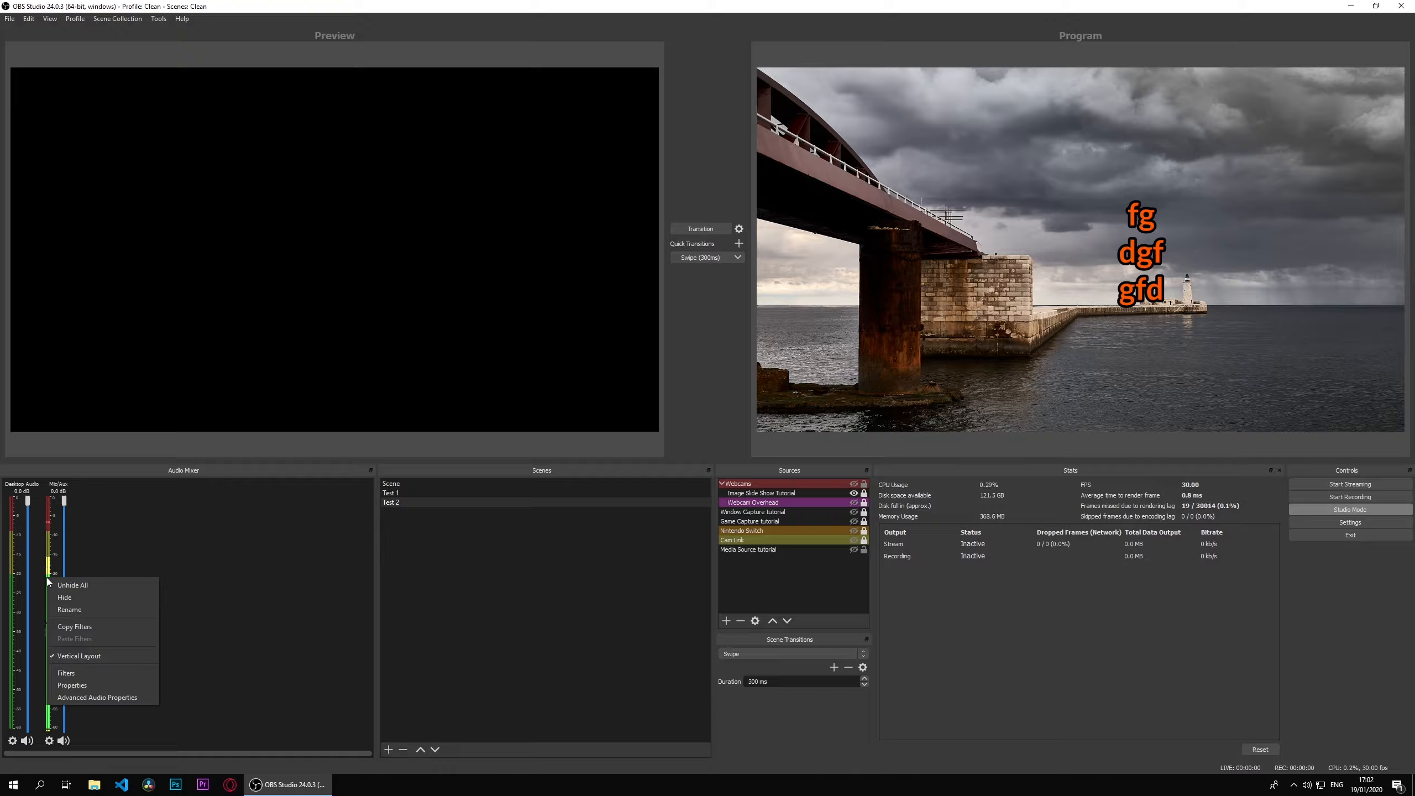
click(121, 673)
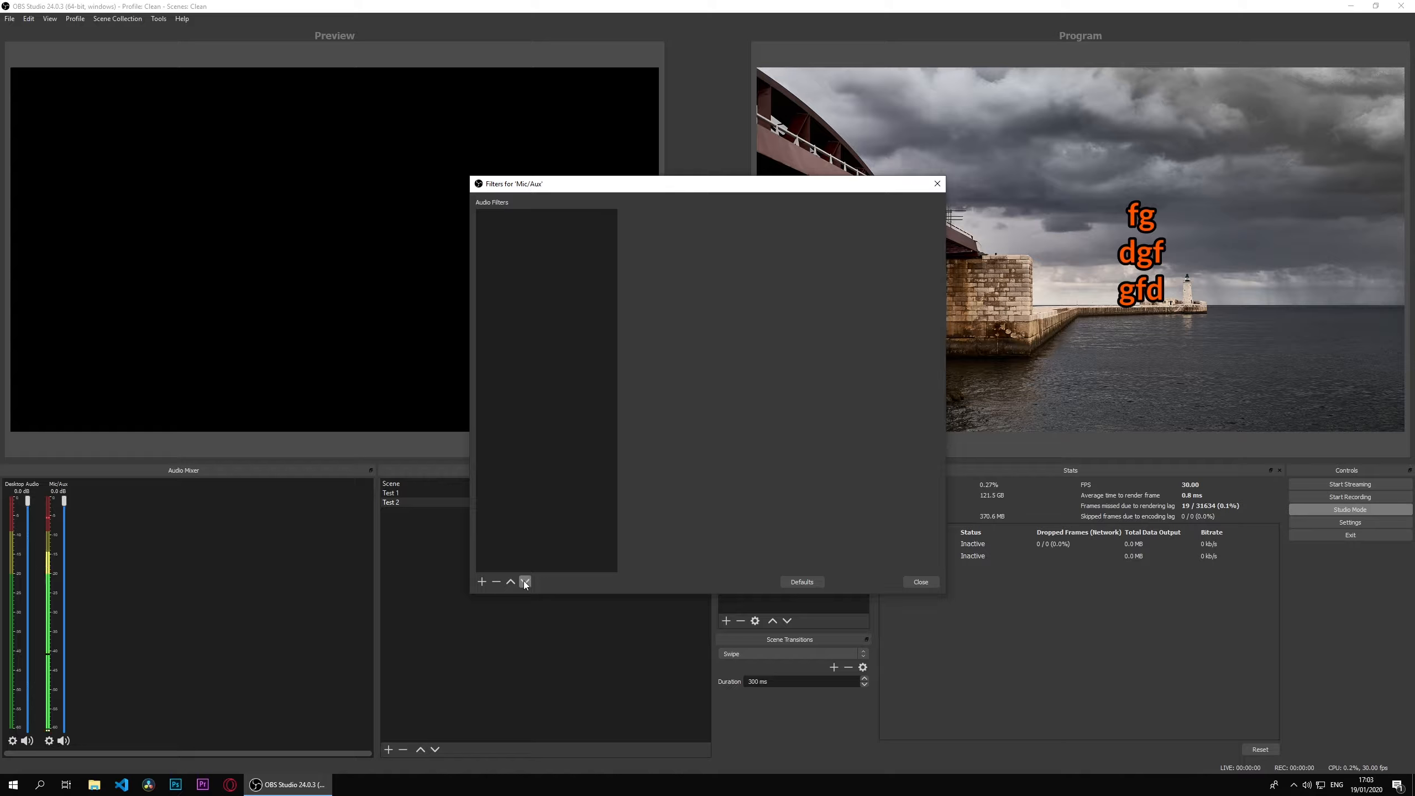
click(483, 581)
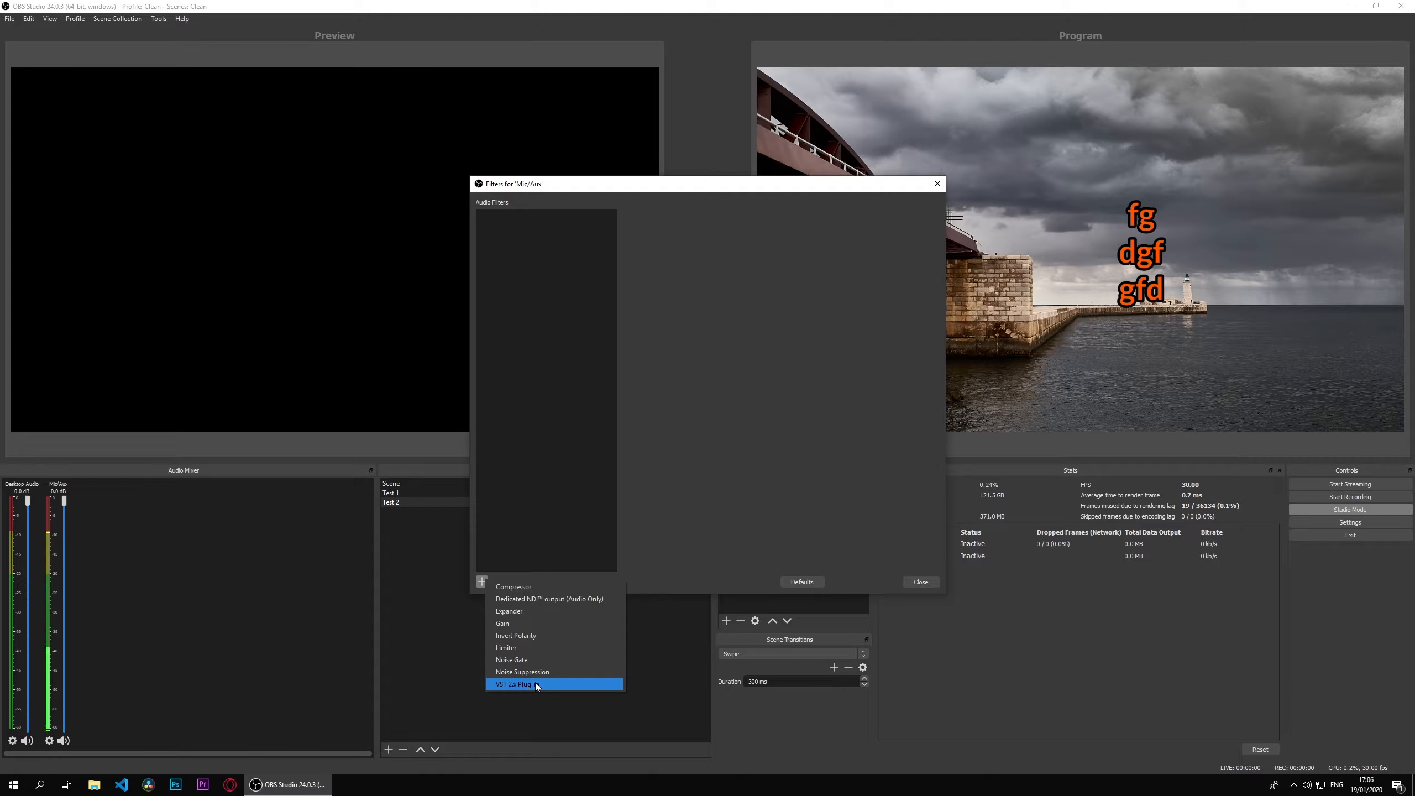
click(561, 588)
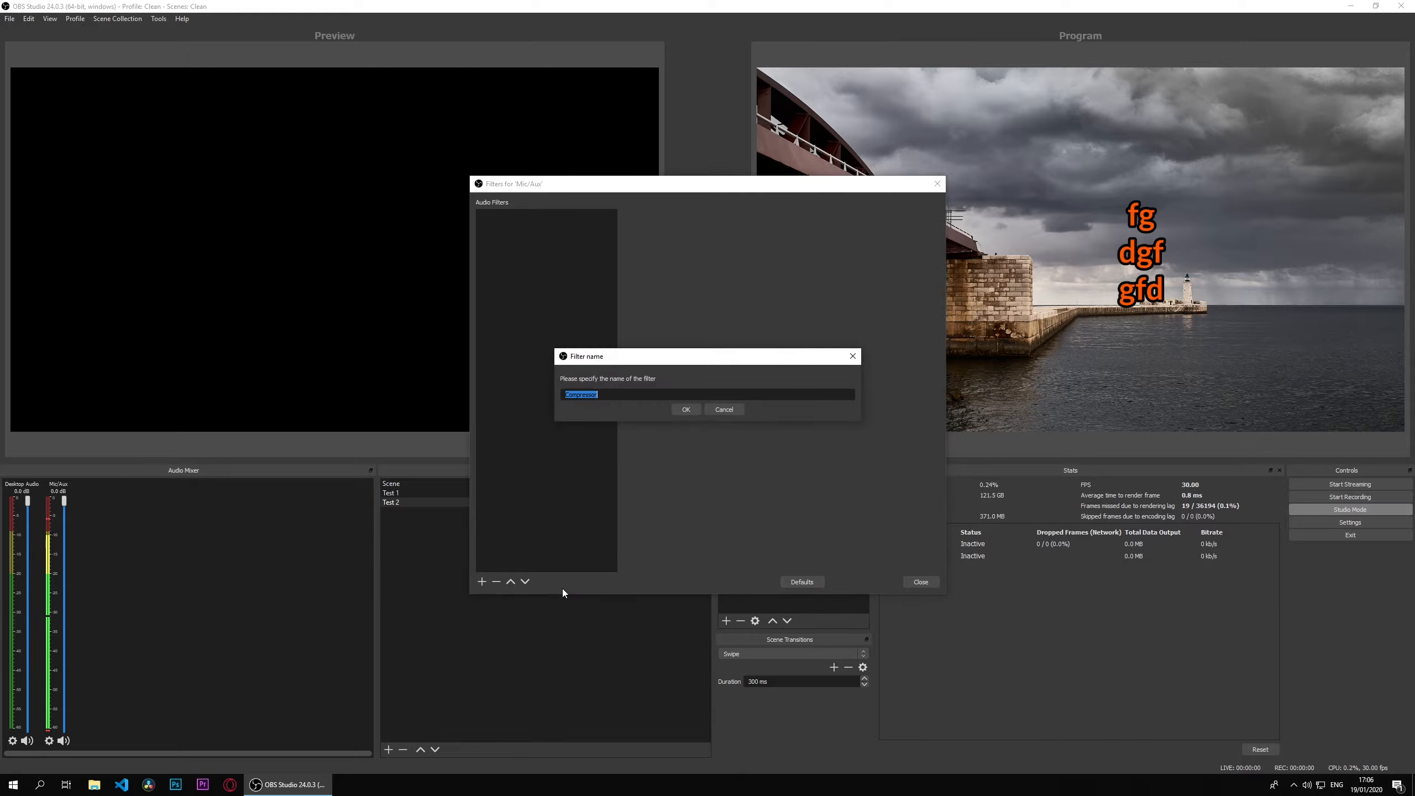
click(685, 409)
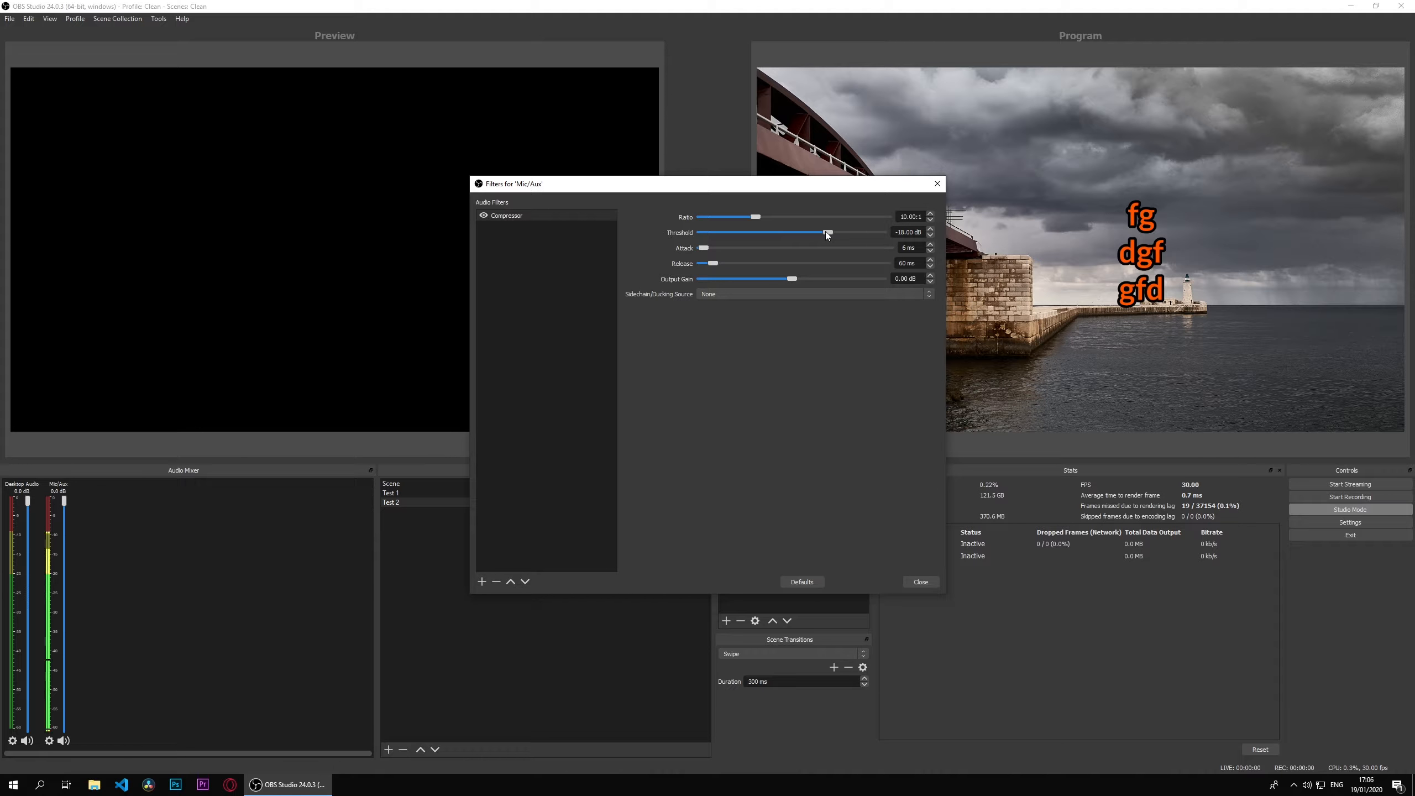
- Add an Expander filter with the default name to the Mic/Aux source
click(481, 581)
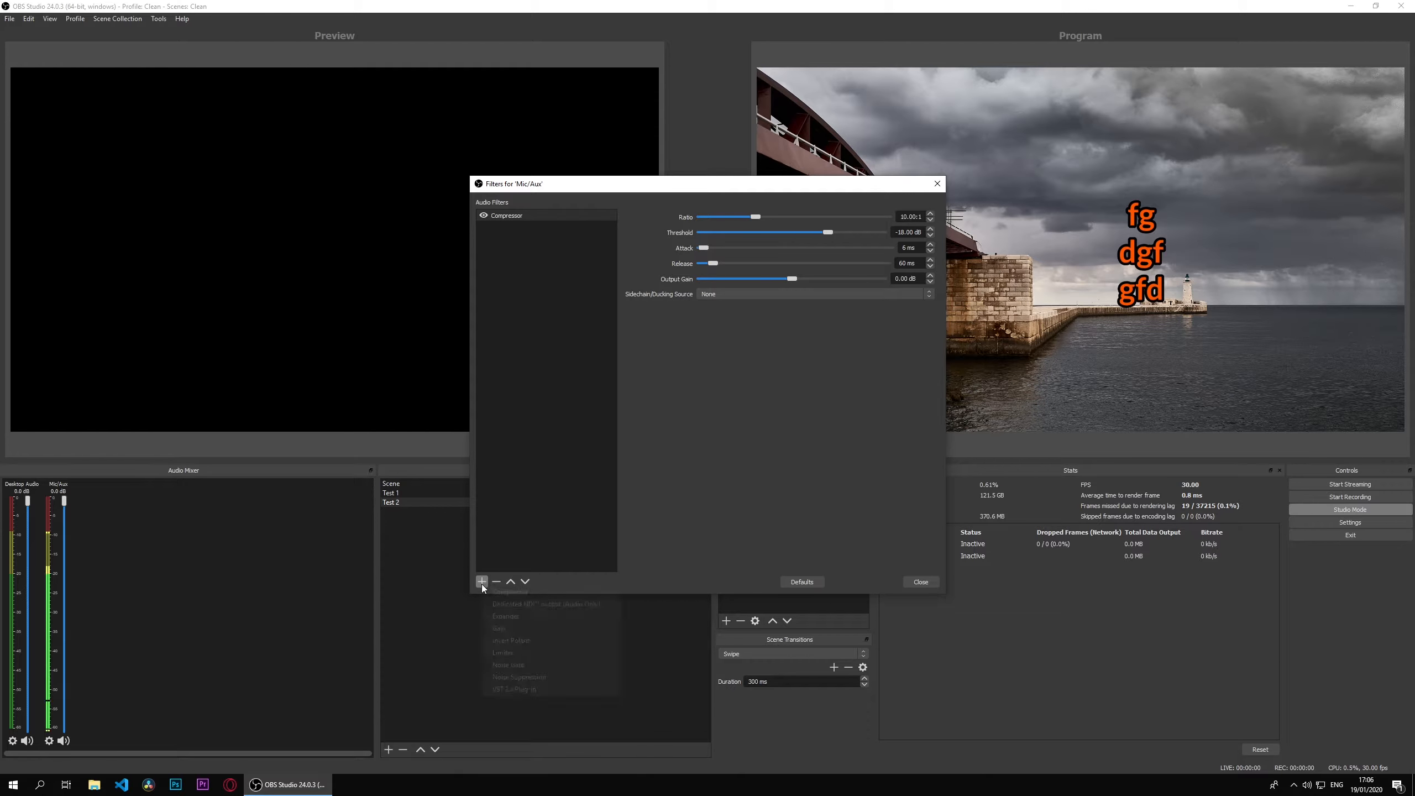
click(541, 615)
click(688, 411)
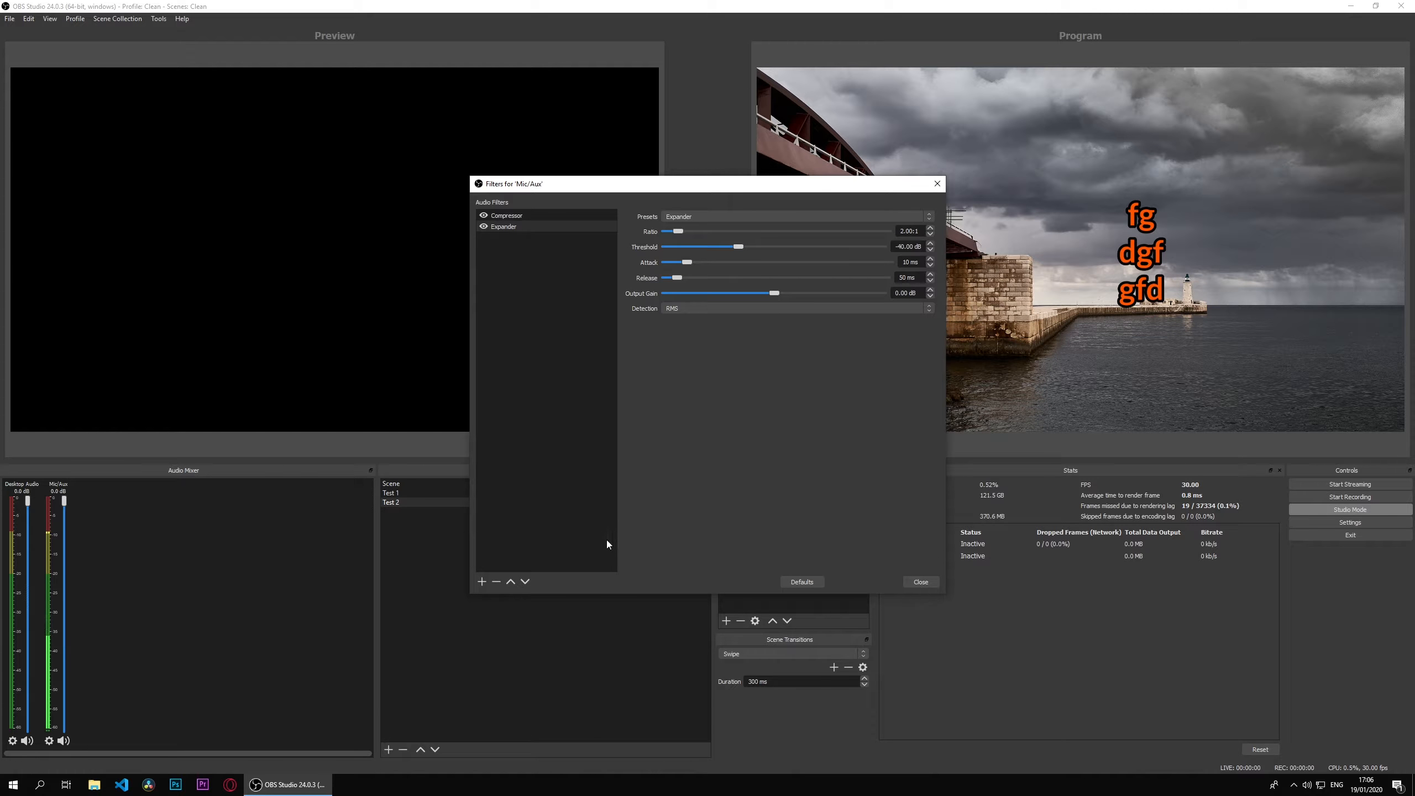
- Try the Gate preset on the Expander filter, and return it to the Expander preset
click(739, 218)
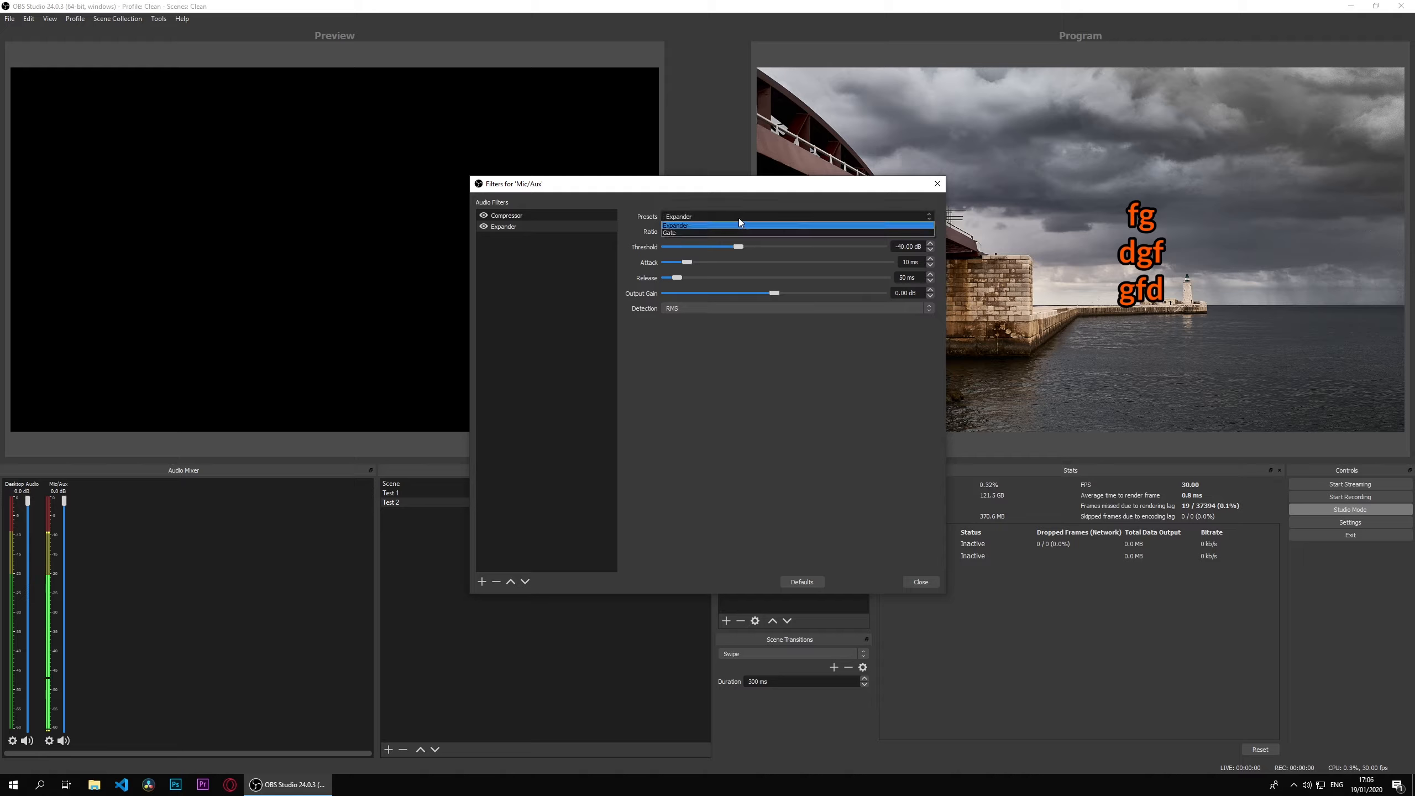
click(724, 234)
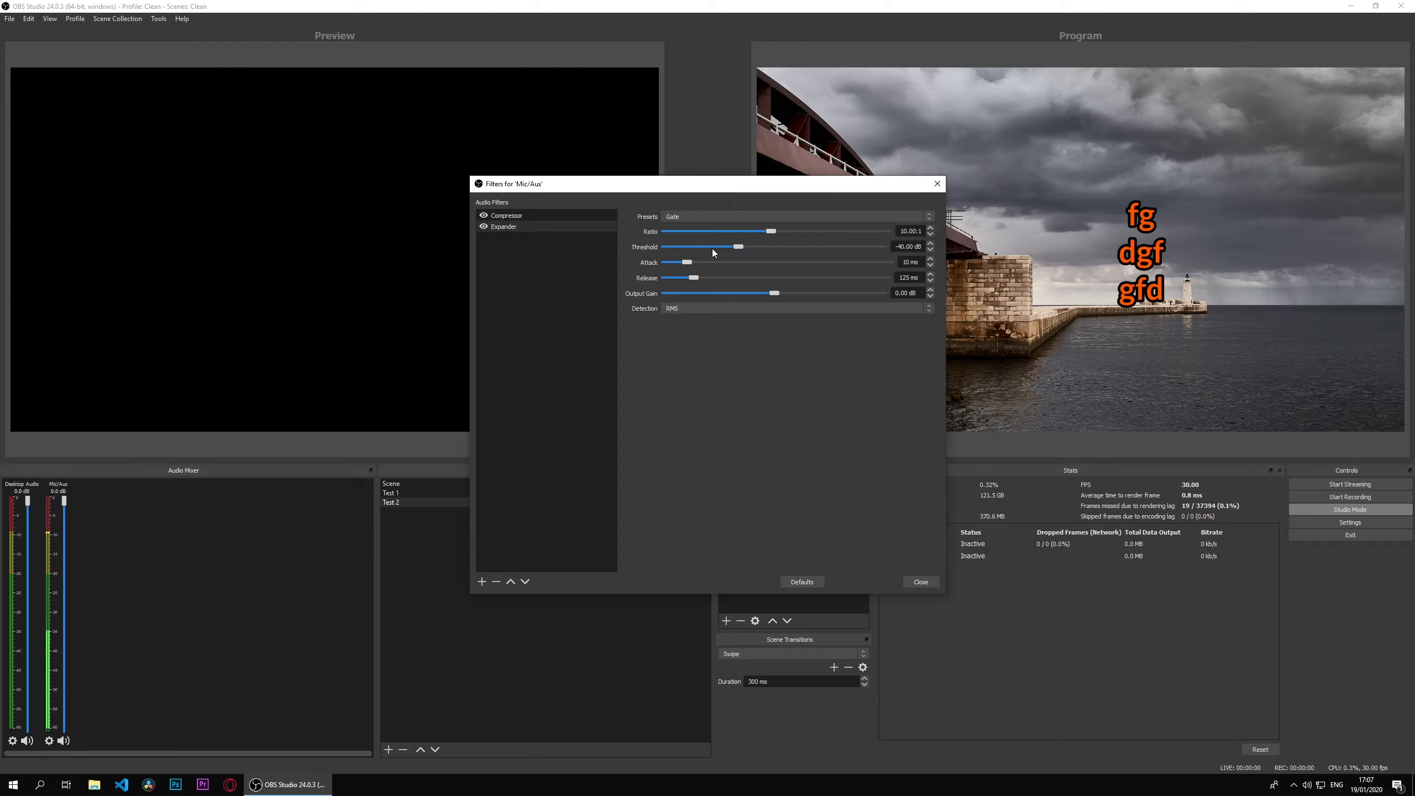
click(743, 217)
click(731, 226)
- Add a Gain filter with the default name to the Mic/Aux source
click(482, 582)
click(504, 613)
key(Return)
- Lower the Gain filter to -30 dB to test its effect, and restore it to 0 dB
drag(767, 213, 638, 223)
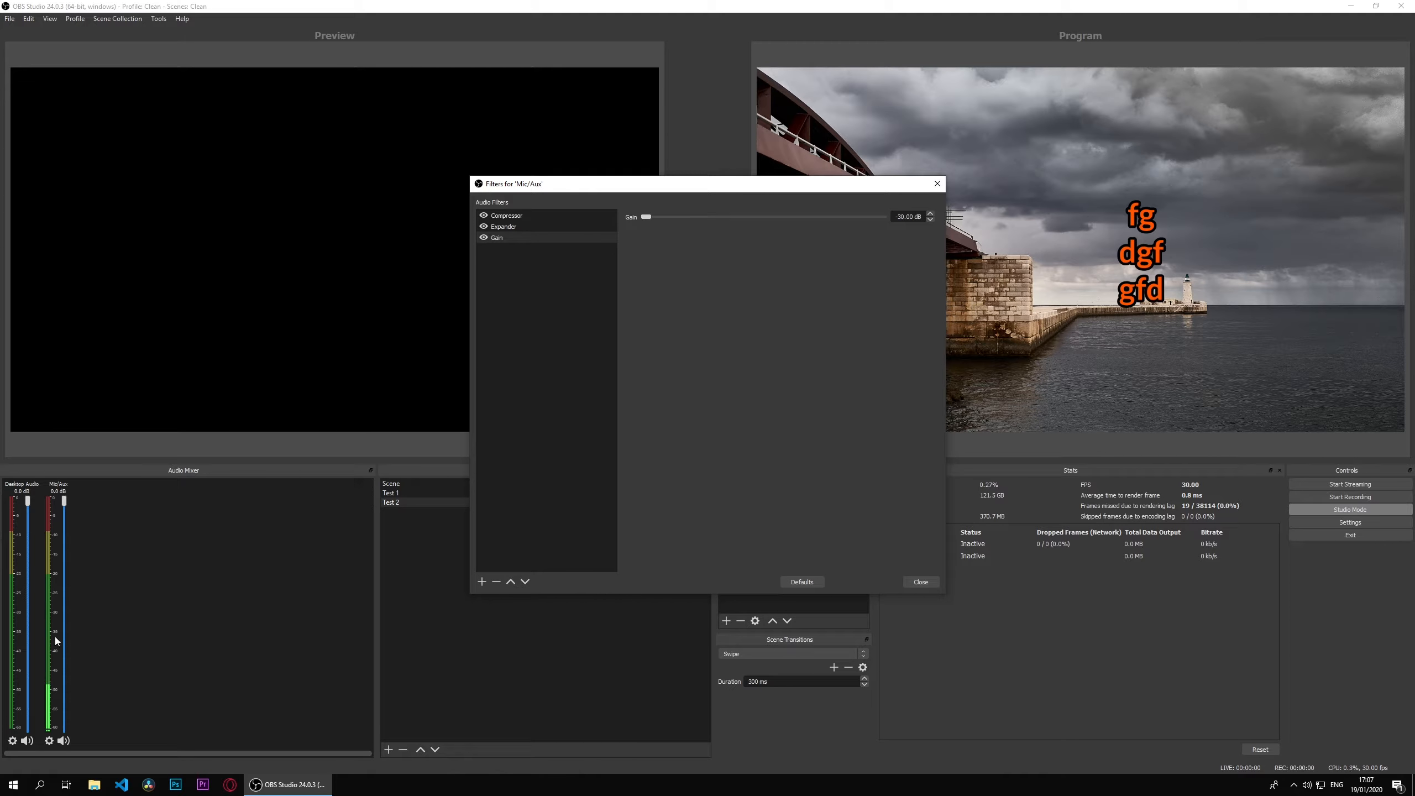
drag(646, 217, 764, 217)
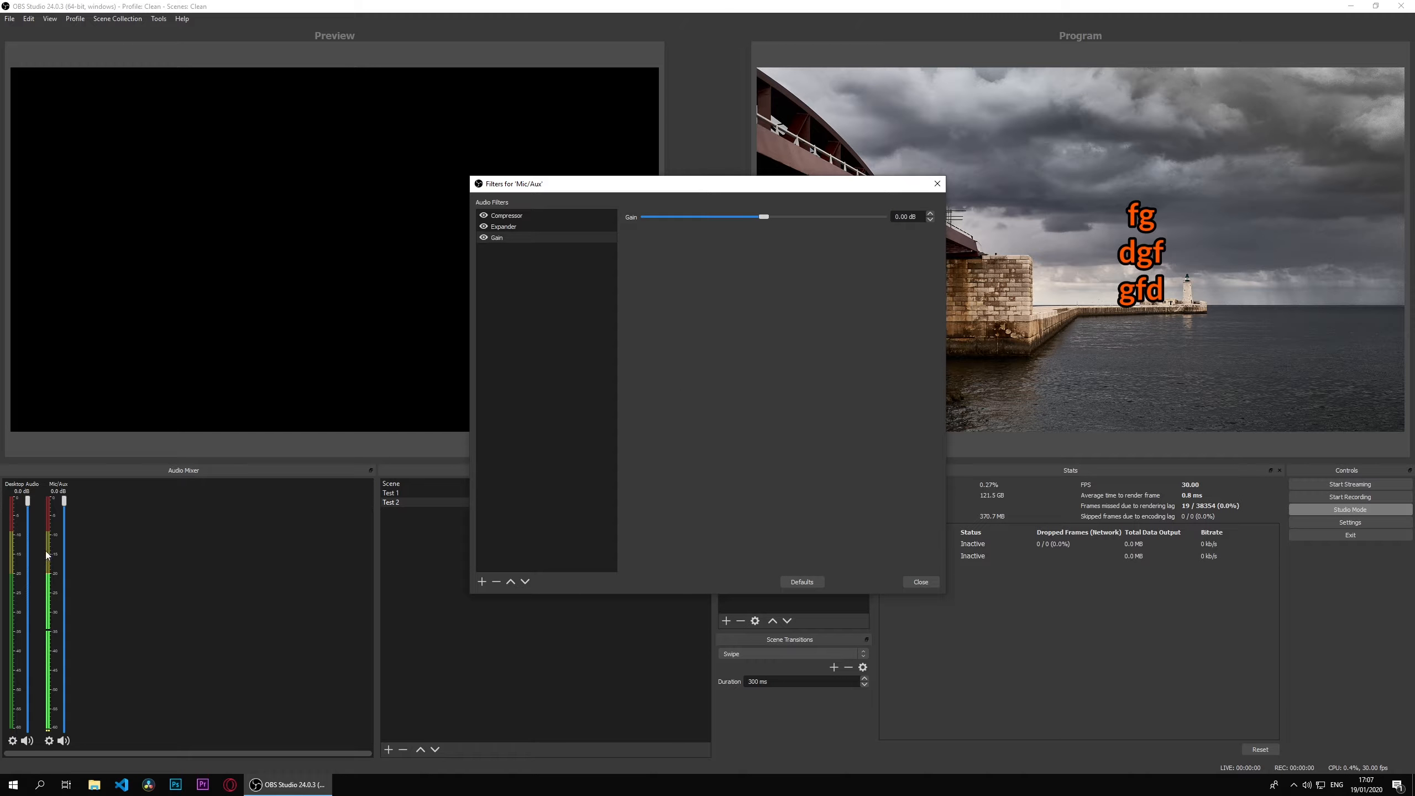
mouse_move(766, 216)
mouse_down()
mouse_move(950, 222)
mouse_move(763, 217)
mouse_up()
- Add an Invert Polarity filter to the Mic/Aux source and remove it again
click(482, 582)
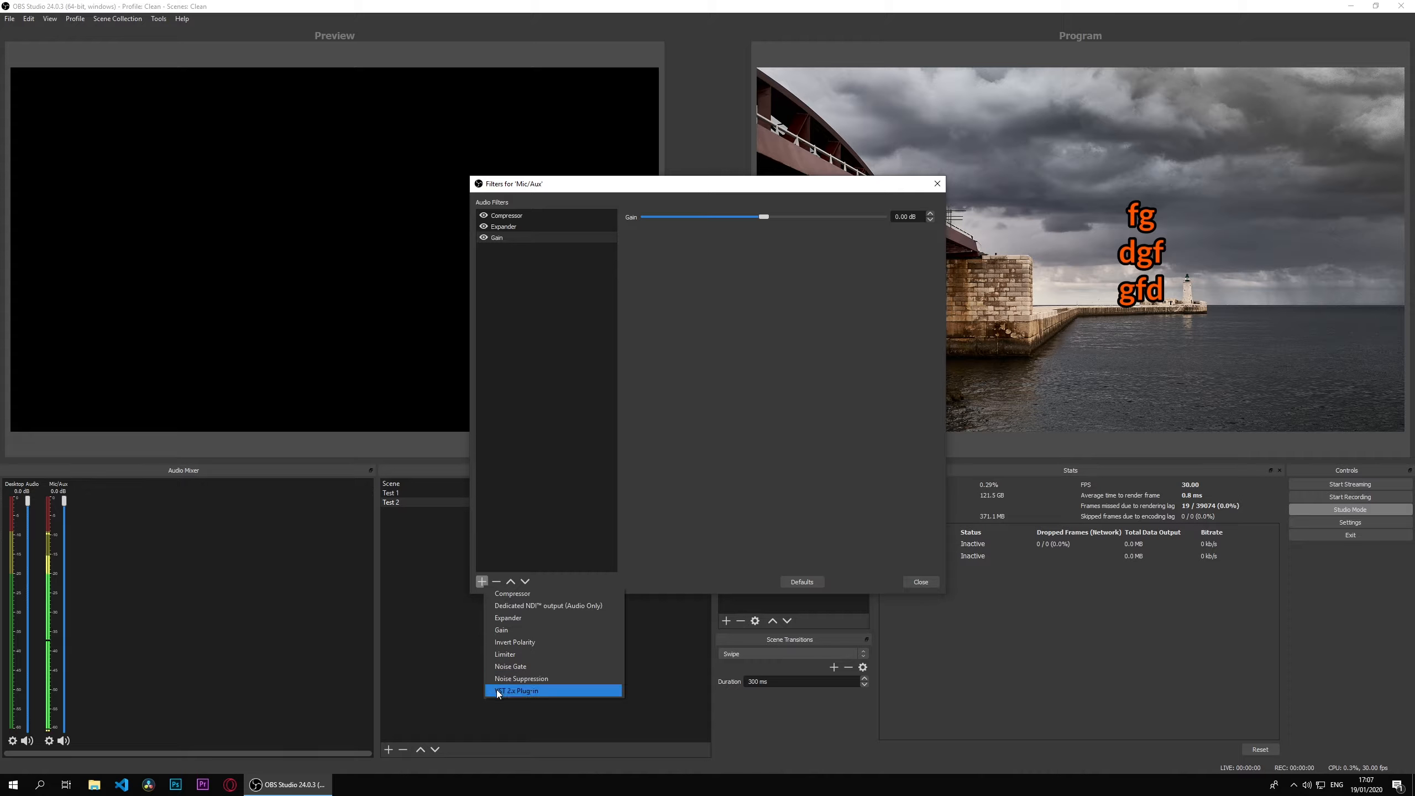
click(520, 644)
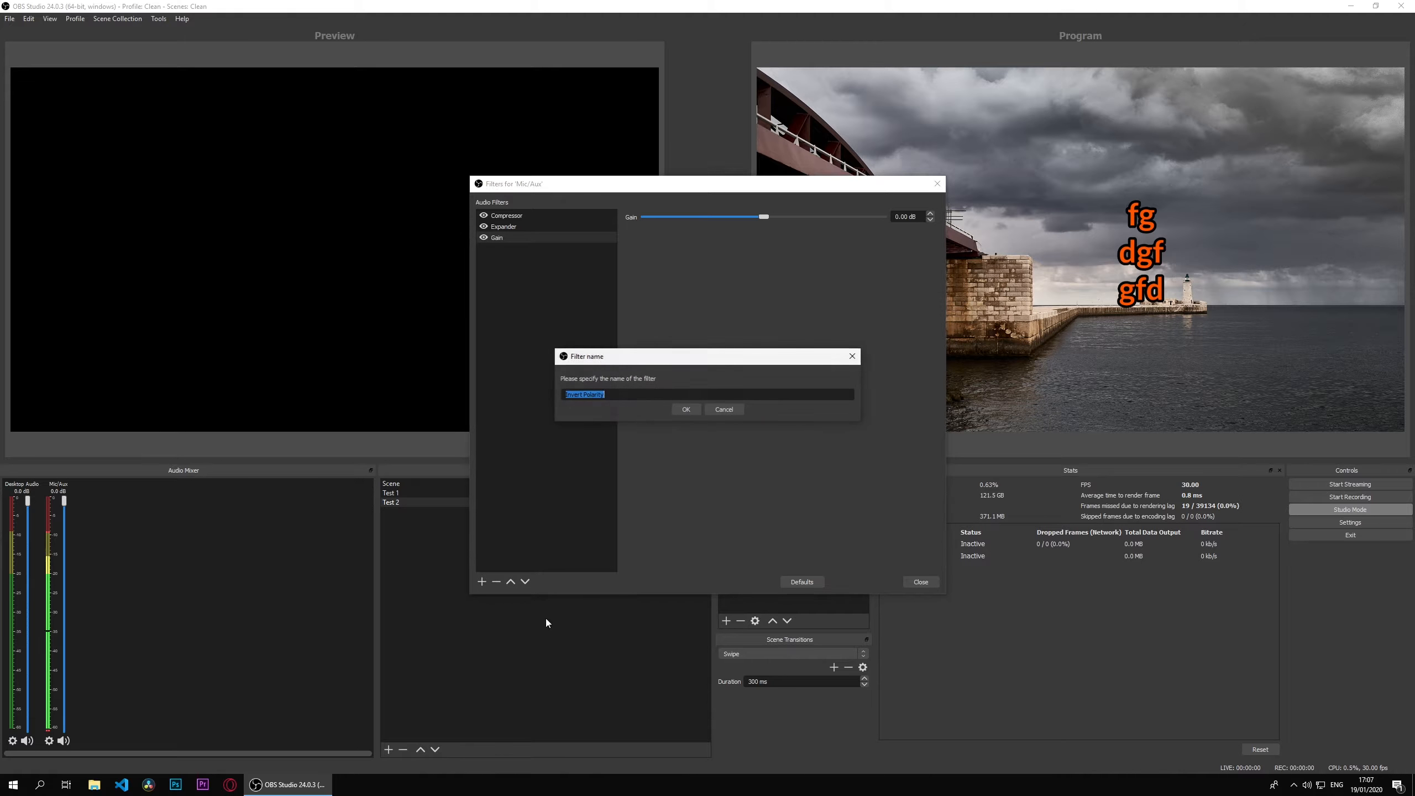
click(691, 411)
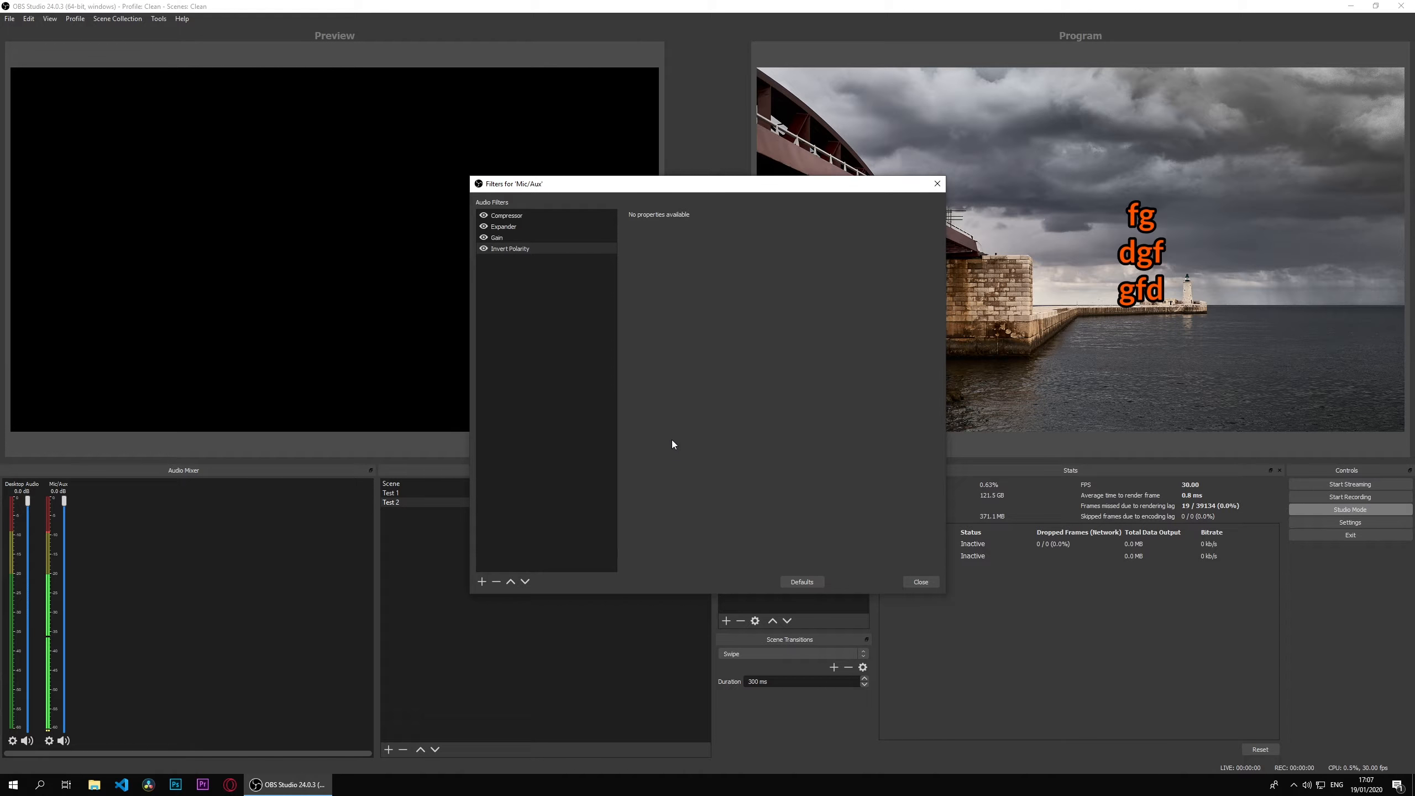
right_click(551, 246)
click(576, 283)
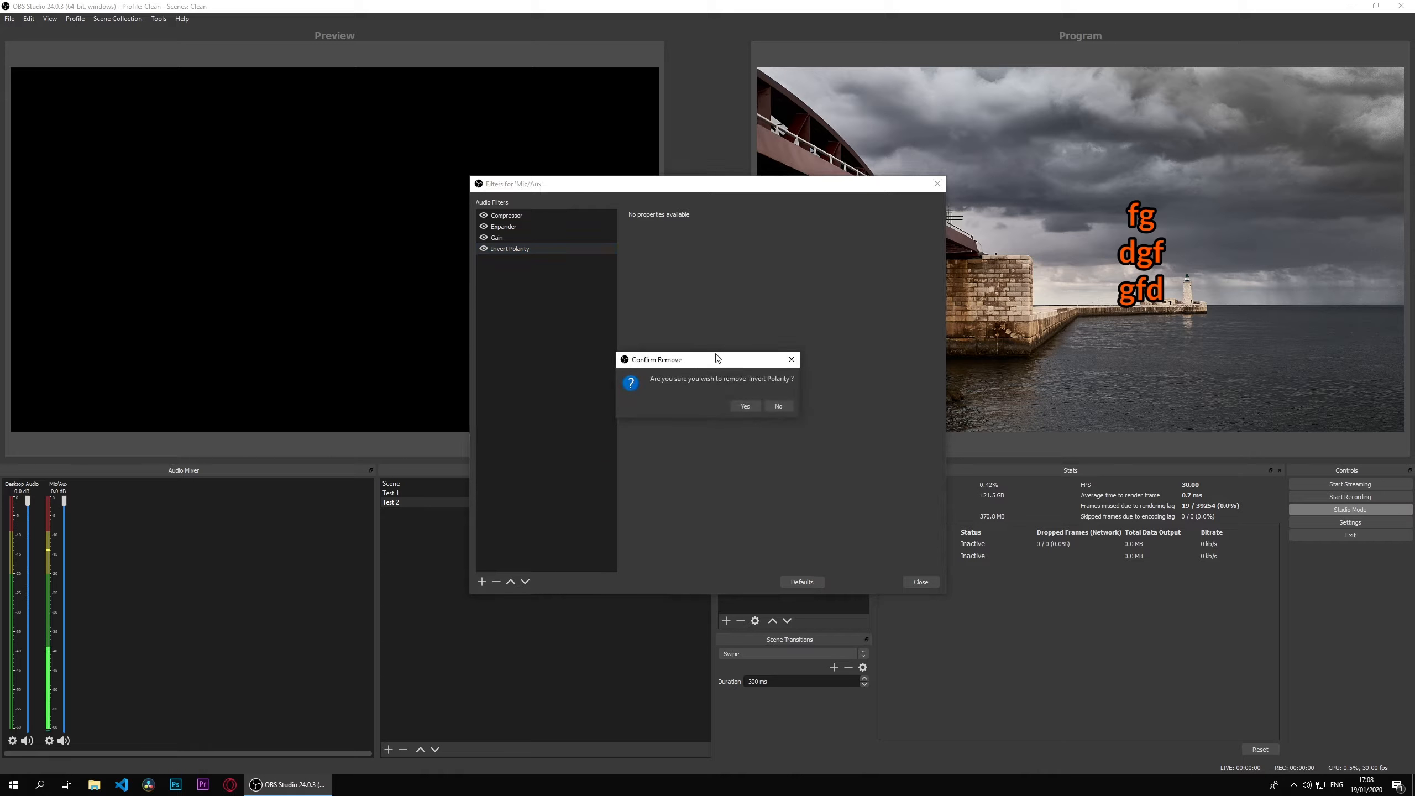
click(744, 407)
- Add a Noise Gate filter with the default name to the Mic/Aux source
click(482, 583)
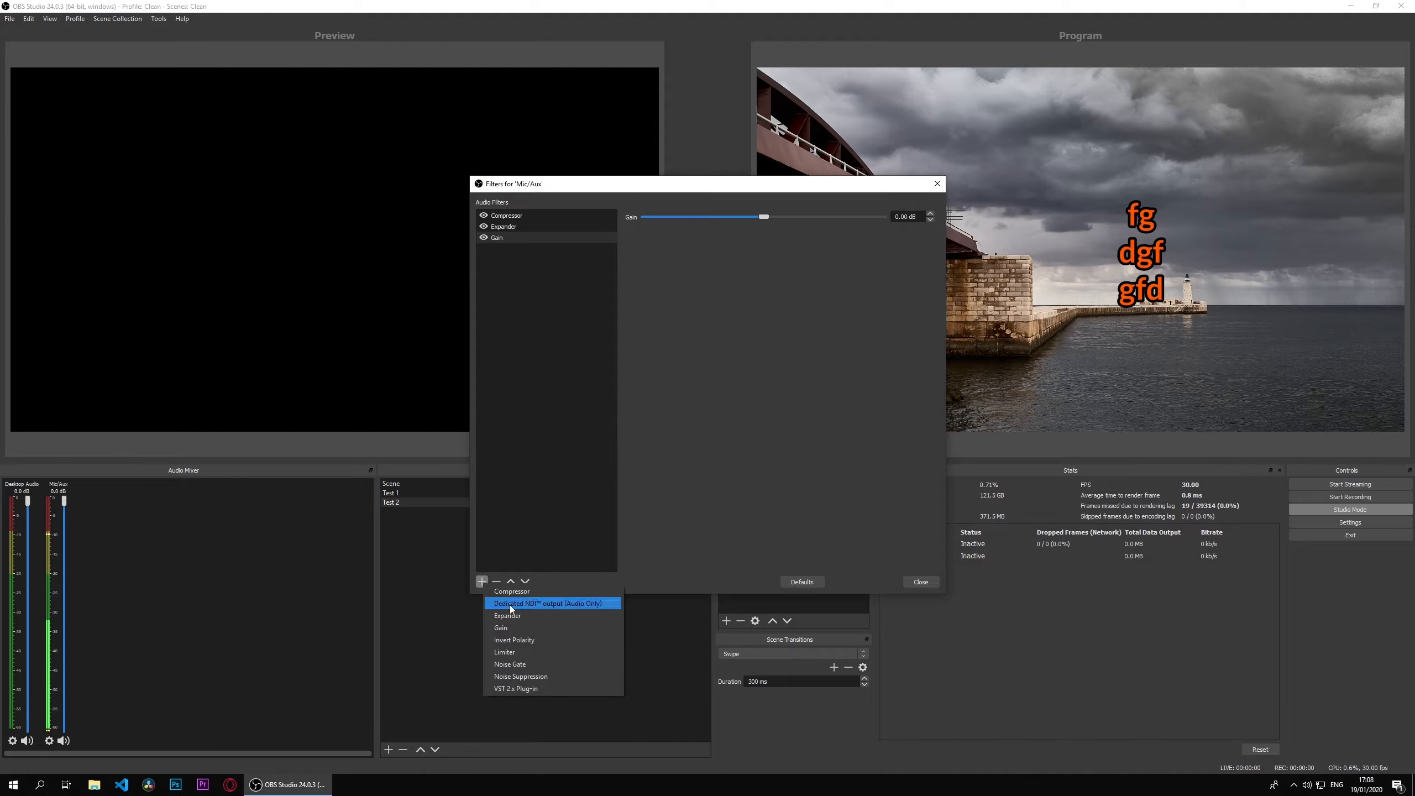
click(515, 663)
click(689, 406)
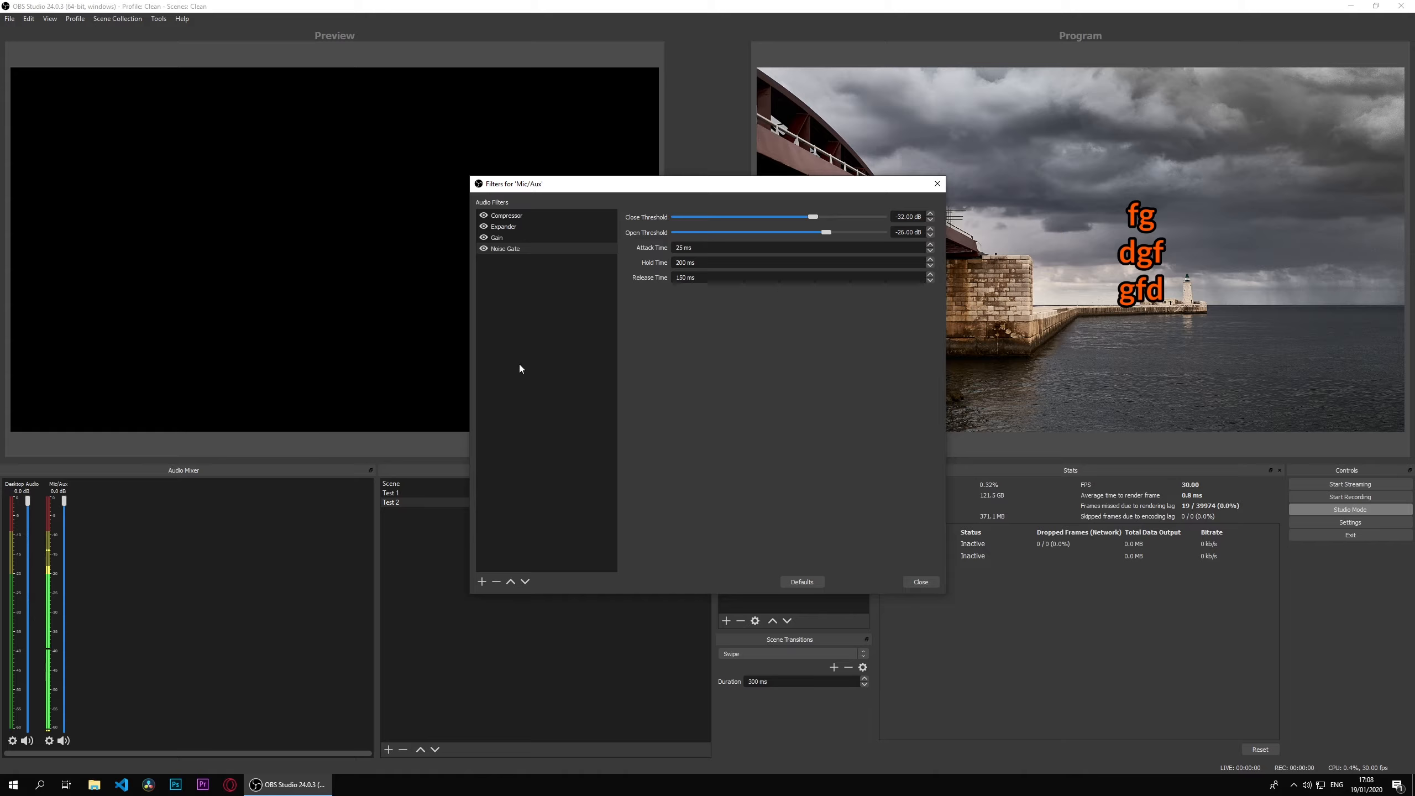
- Disable the Compressor, Expander, Gain and Noise Gate filters on the Mic/Aux source
click(484, 249)
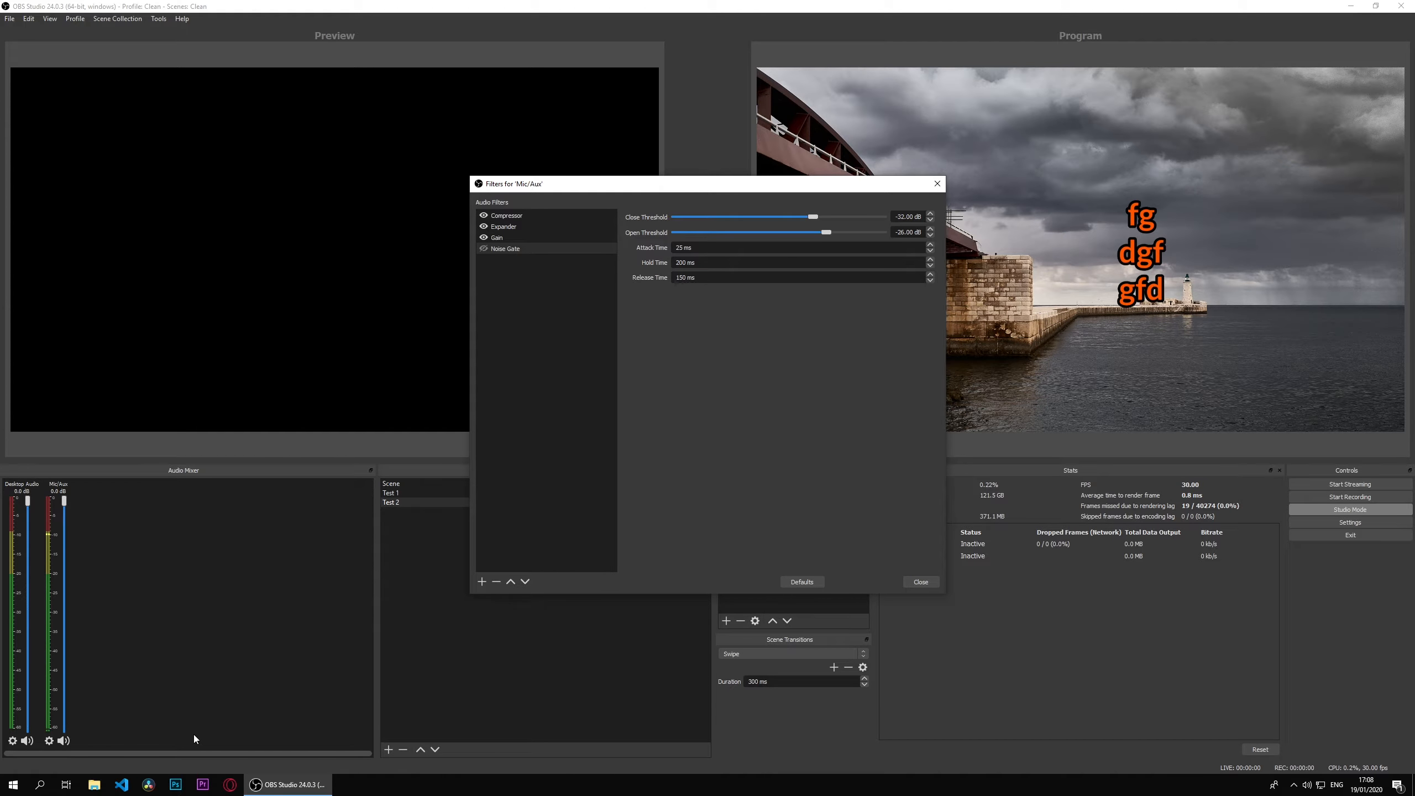
click(484, 215)
click(484, 226)
click(483, 238)
click(483, 249)
click(484, 248)
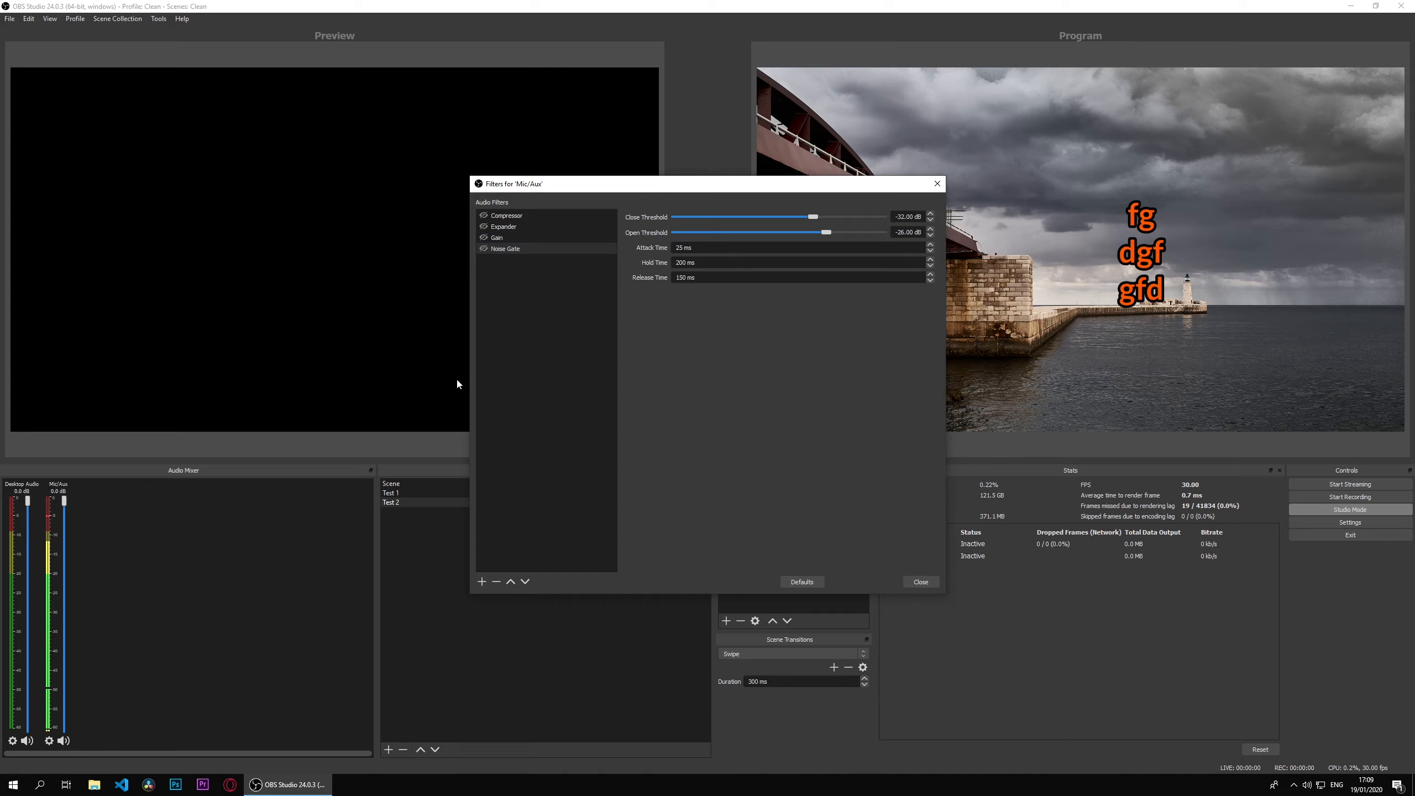
- Add a Noise Suppression filter with the default name to the Mic/Aux source and disable it
click(482, 582)
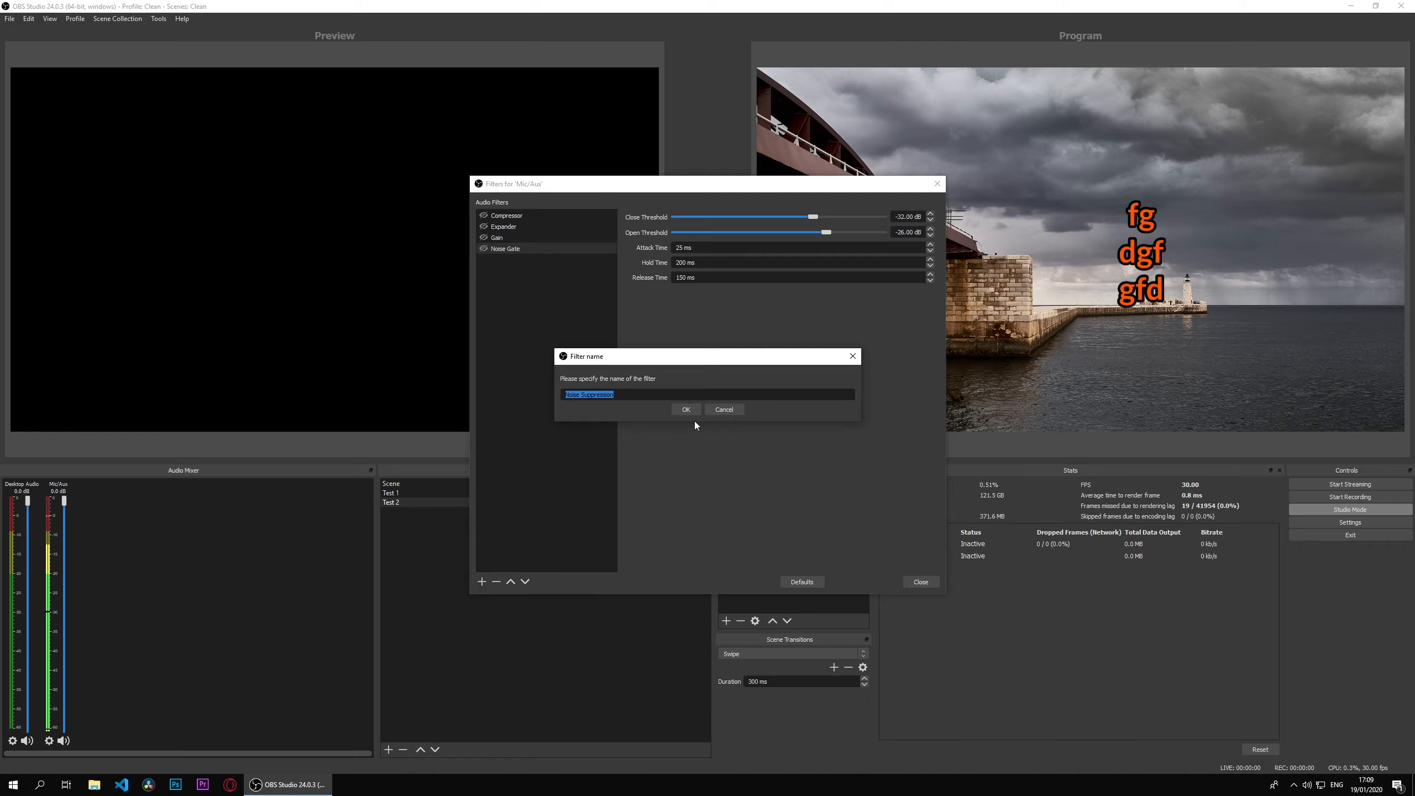
click(690, 409)
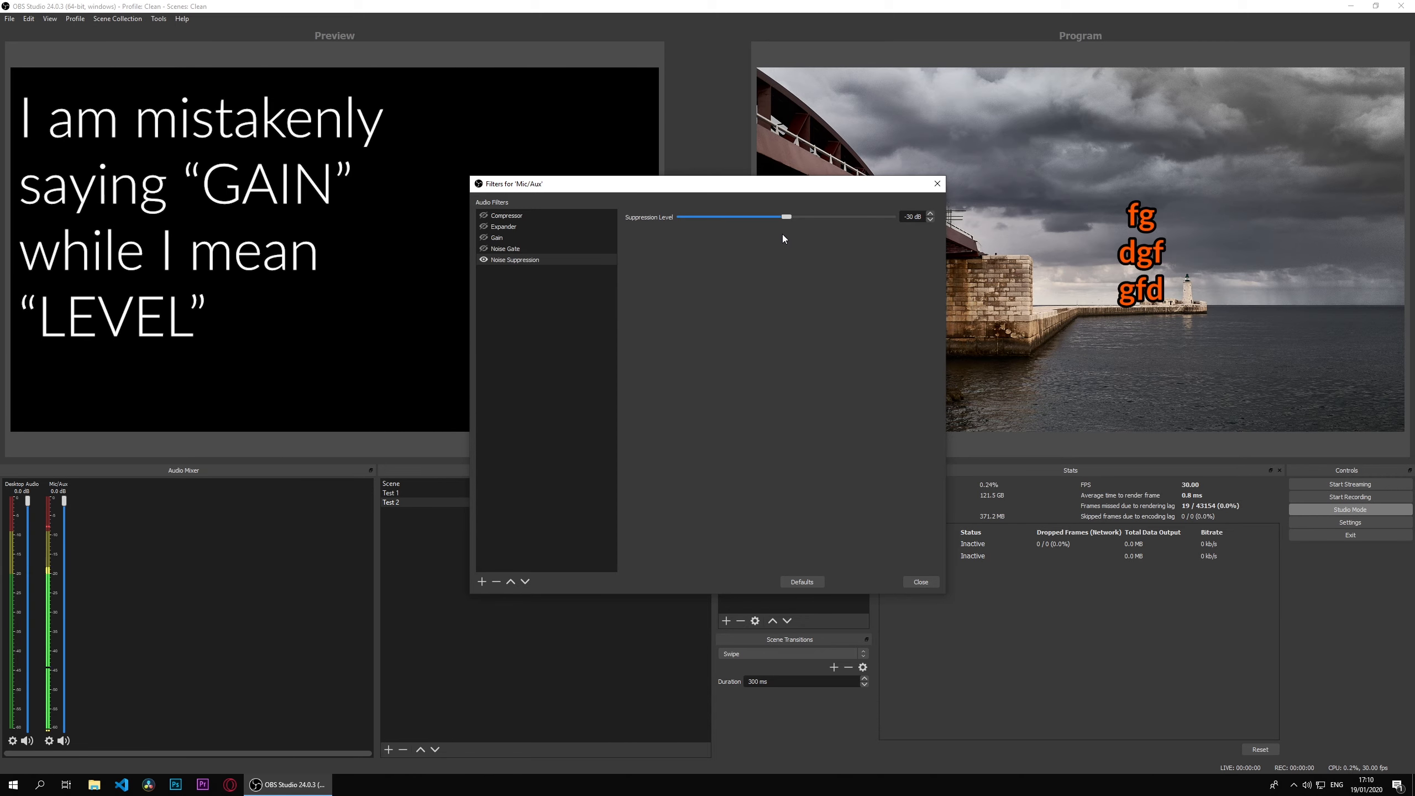
click(484, 260)
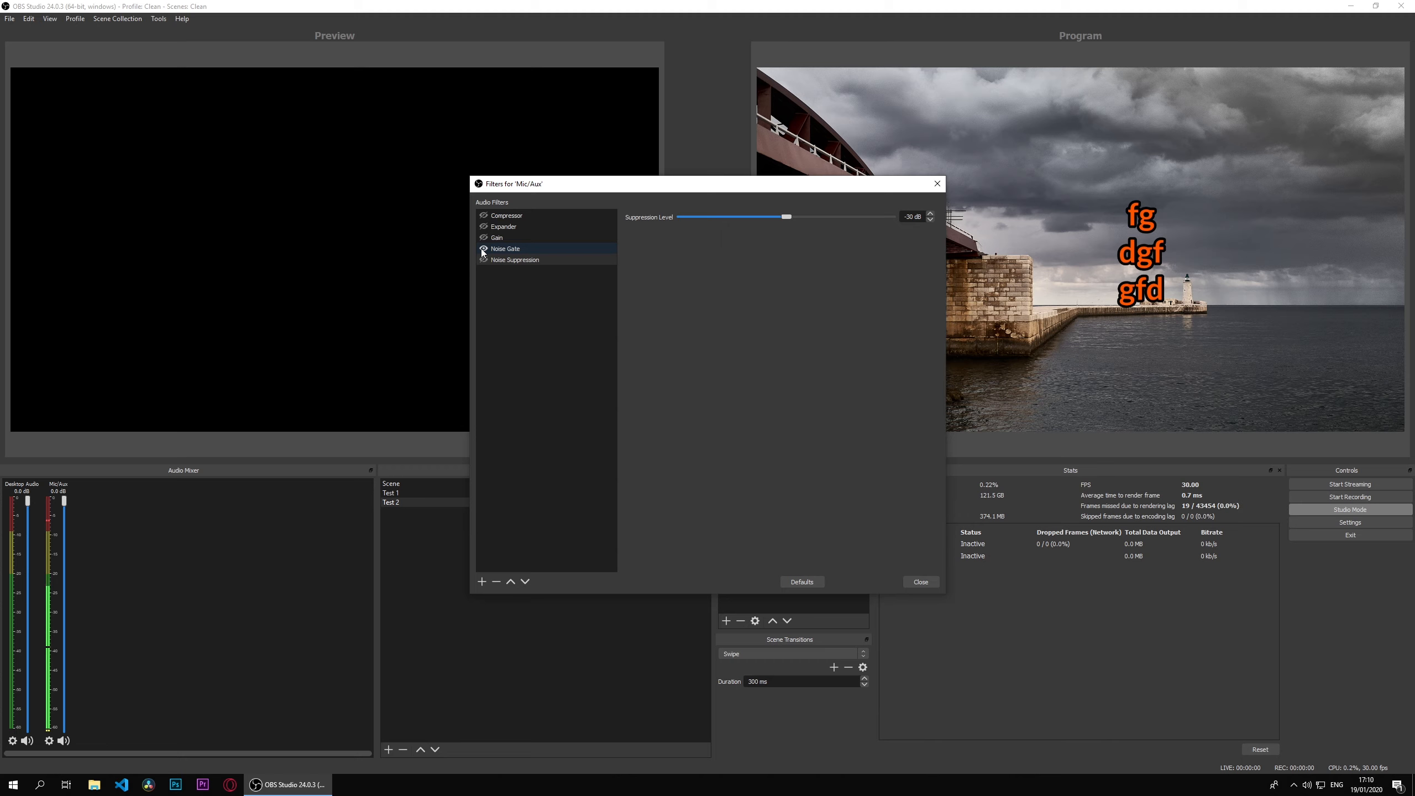
- Show the settings of the Noise Gate filter
click(515, 250)
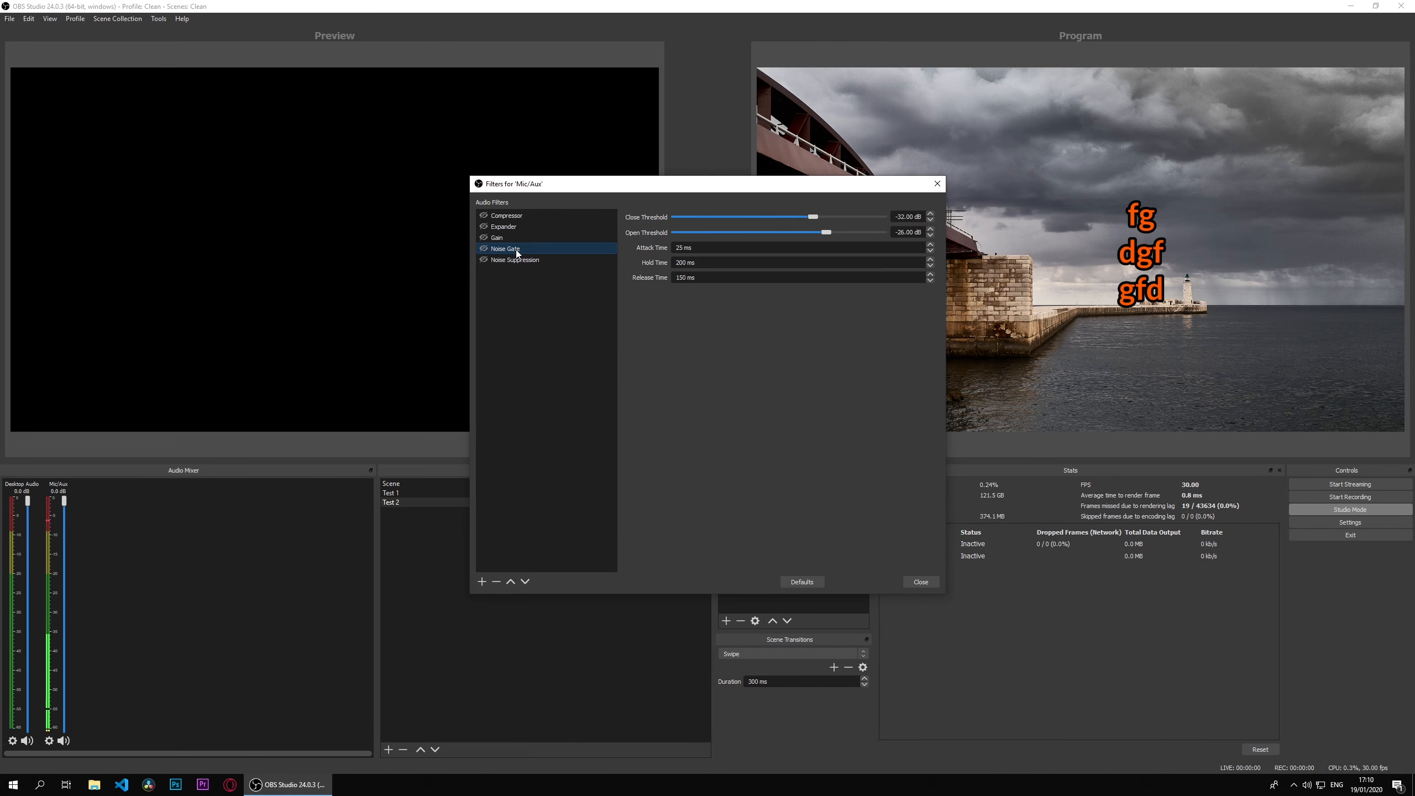